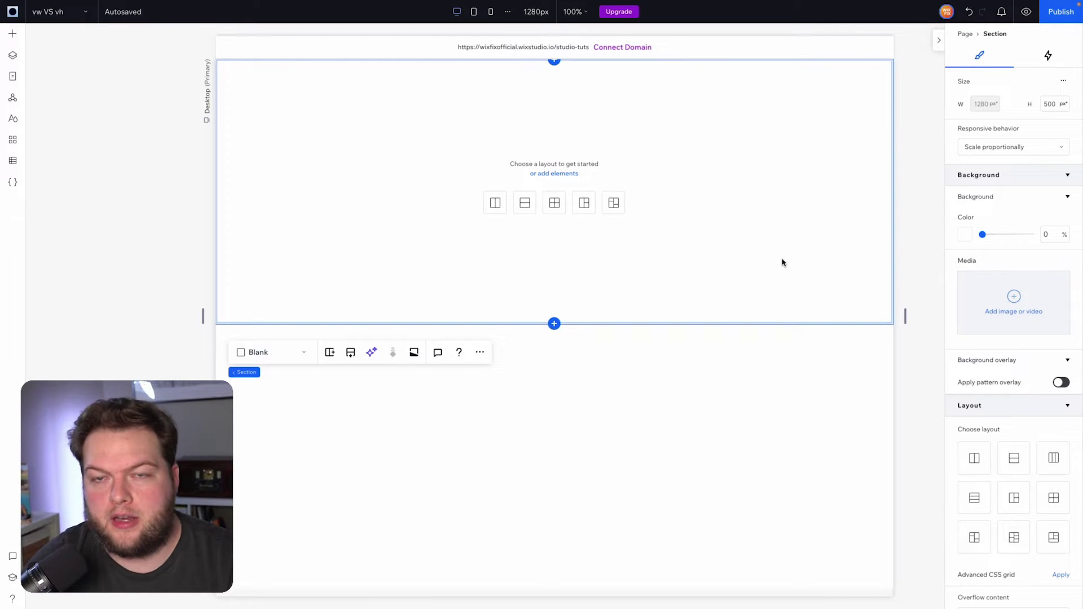
# - Drag a Button from Quick Add's basic elements into the empty section
pyautogui.click(13, 34)
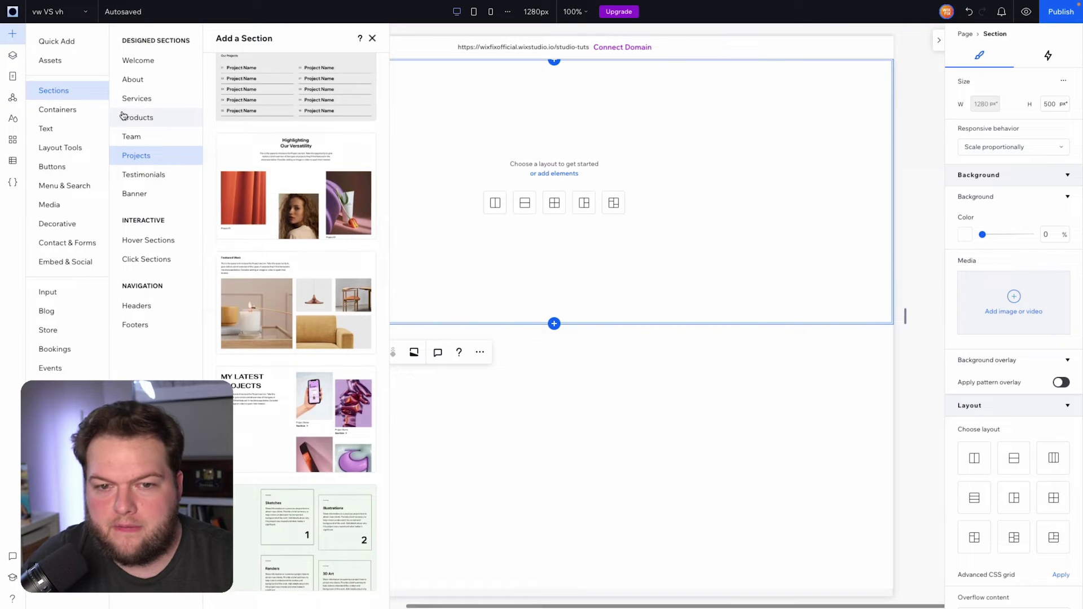
pyautogui.click(53, 42)
pyautogui.moveTo(145, 151); pyautogui.dragTo(558, 185)
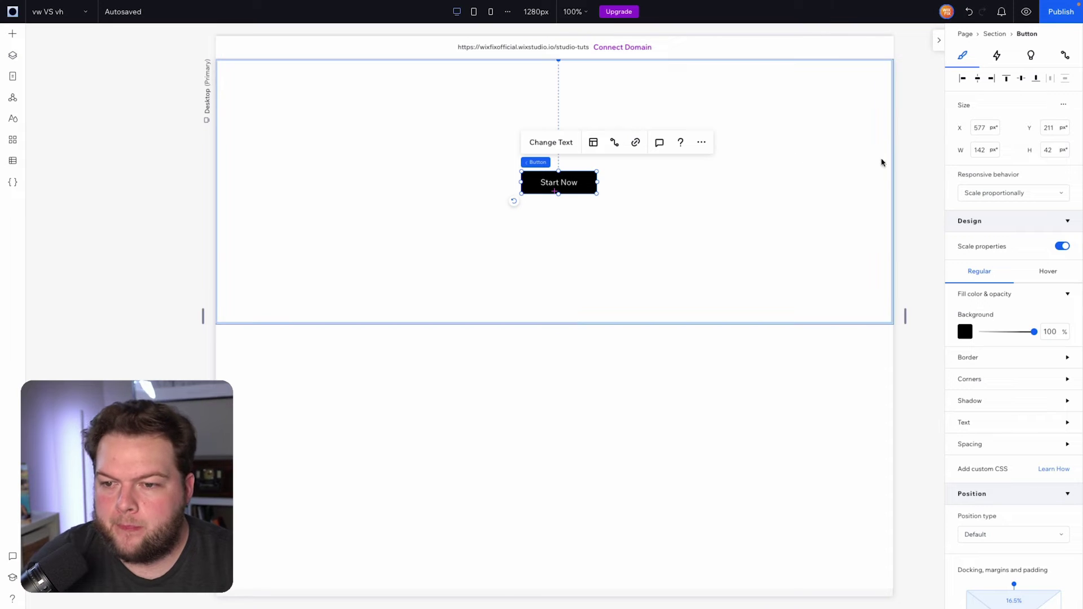
# - Enable advanced sizing, set the button width to 100 vw, and center it vertically
pyautogui.click(1063, 104)
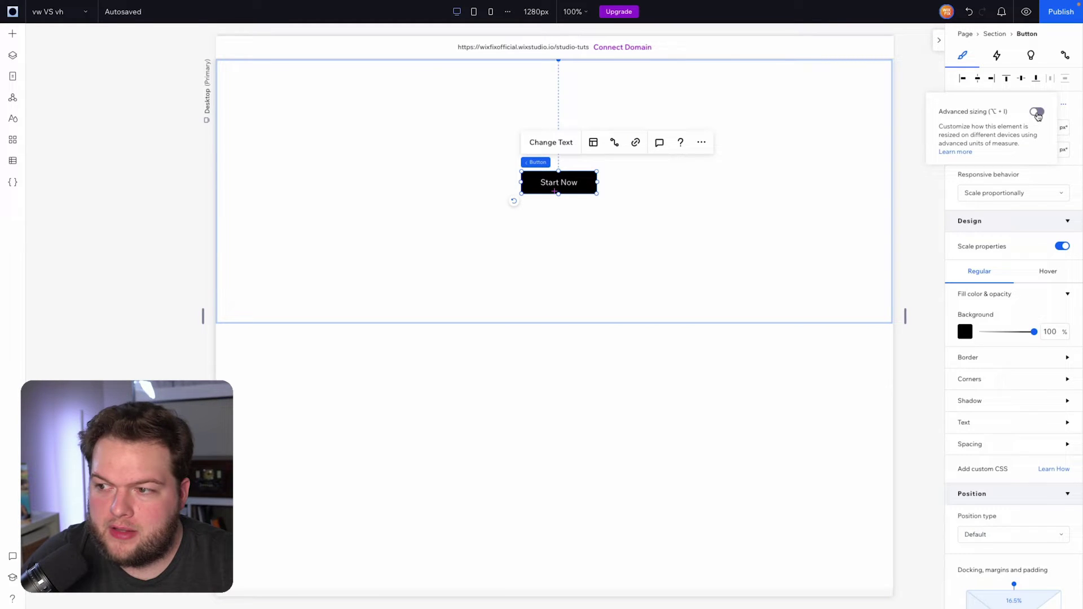
pyautogui.click(1036, 111)
pyautogui.click(999, 131)
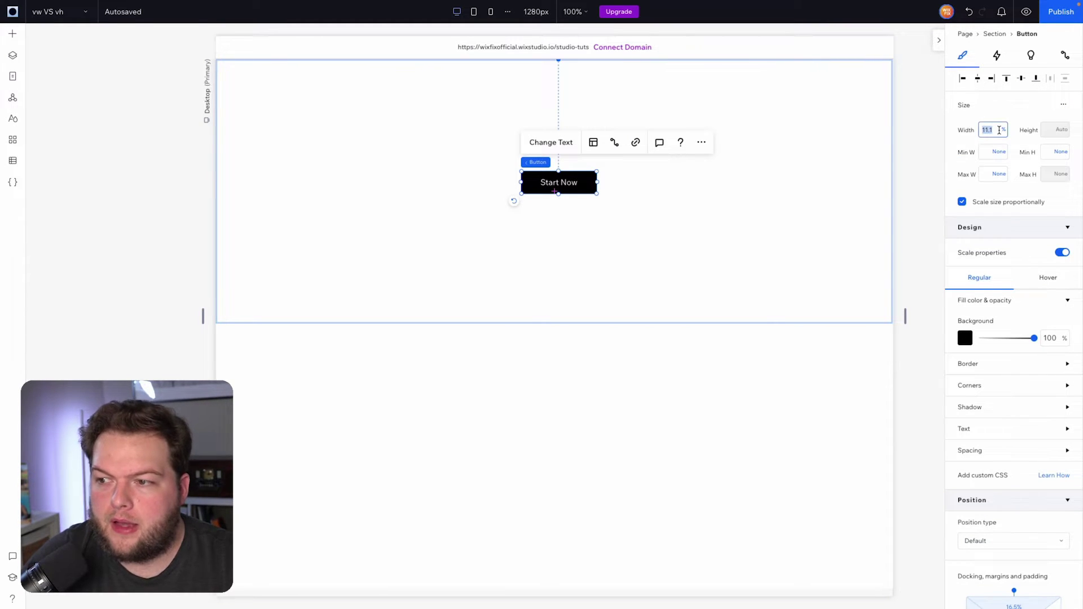
pyautogui.write('100 v')
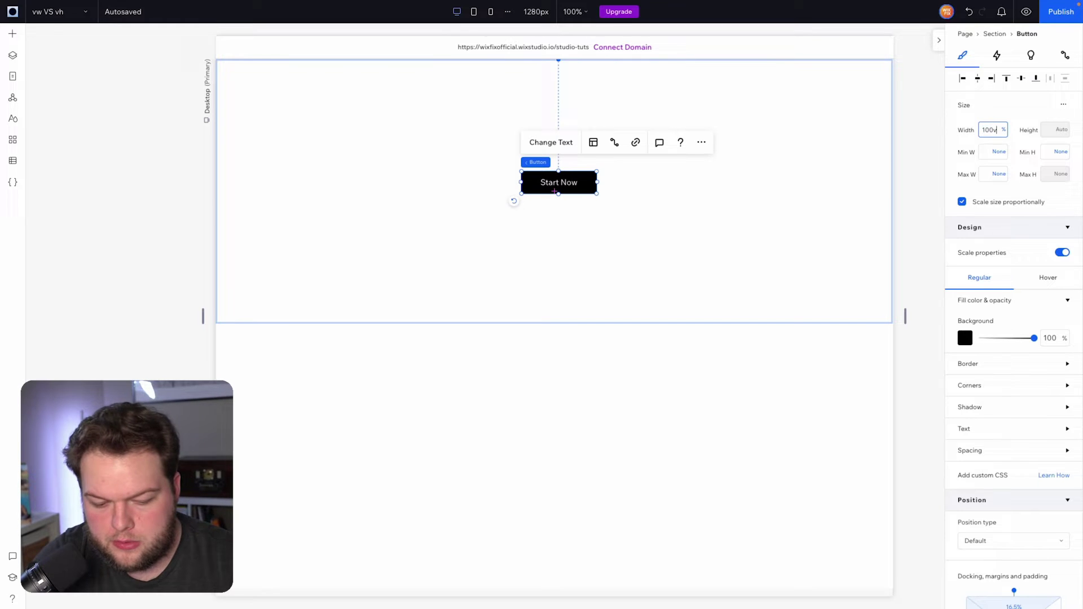
pyautogui.write('w')
pyautogui.press('Return')
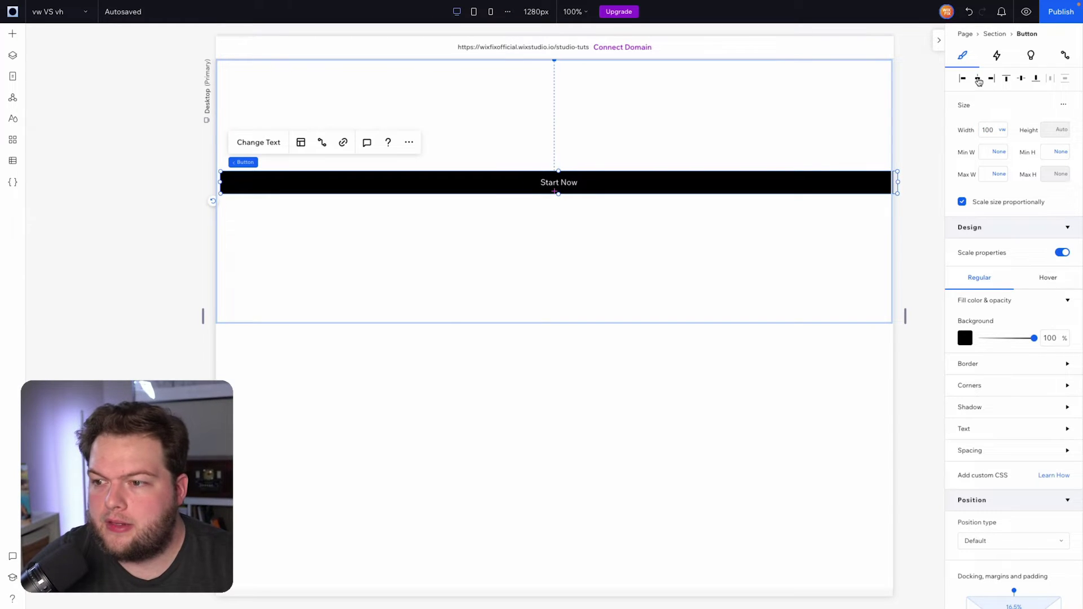
pyautogui.click(1020, 79)
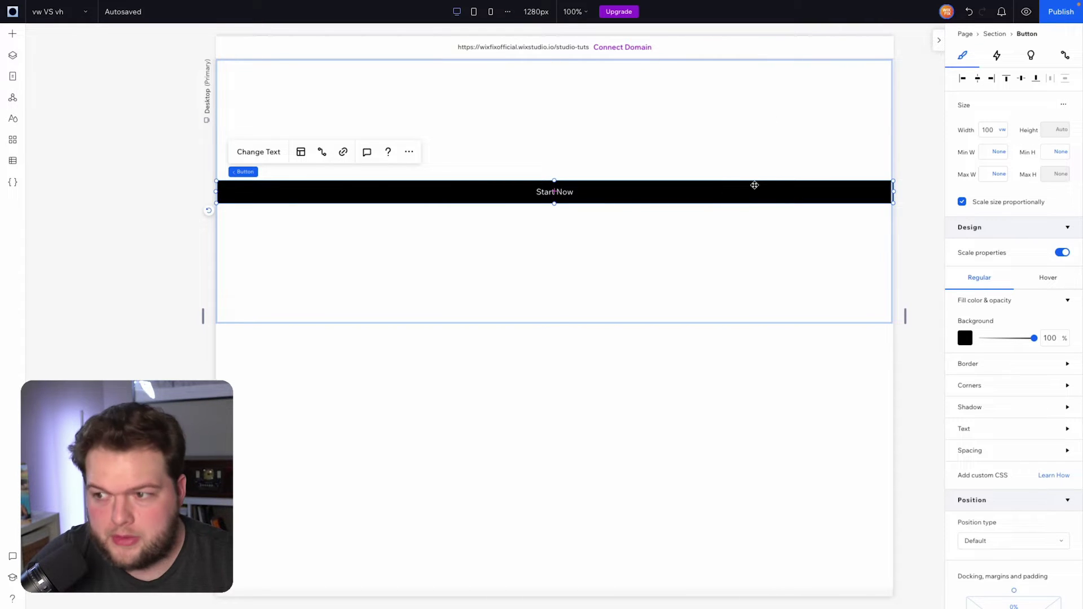
# - Switch the button's width unit to px (1280 px), then select the section
pyautogui.click(1004, 132)
pyautogui.click(1010, 78)
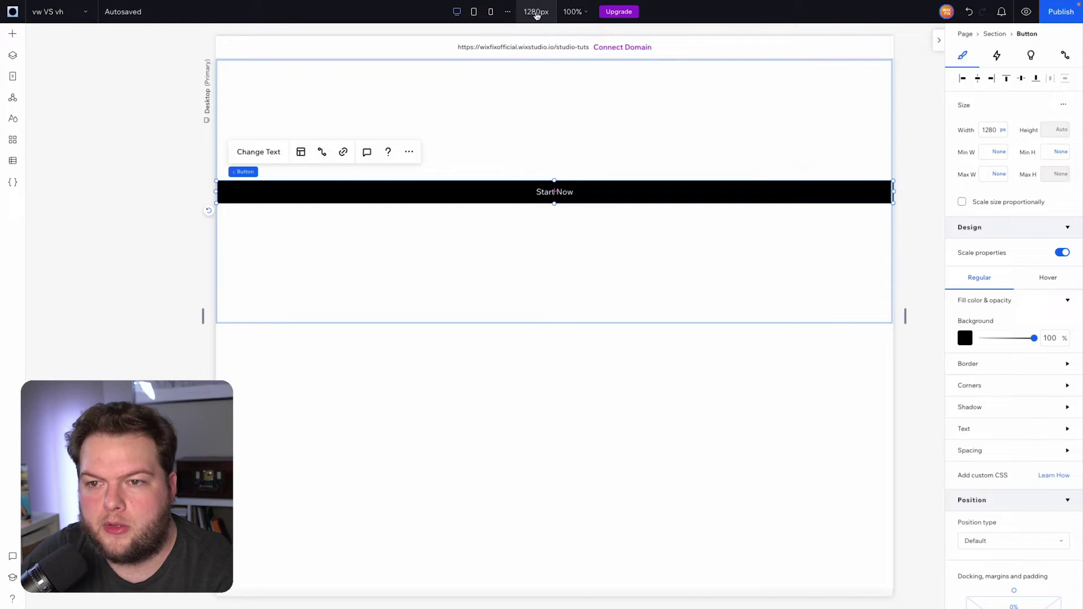
pyautogui.click(702, 98)
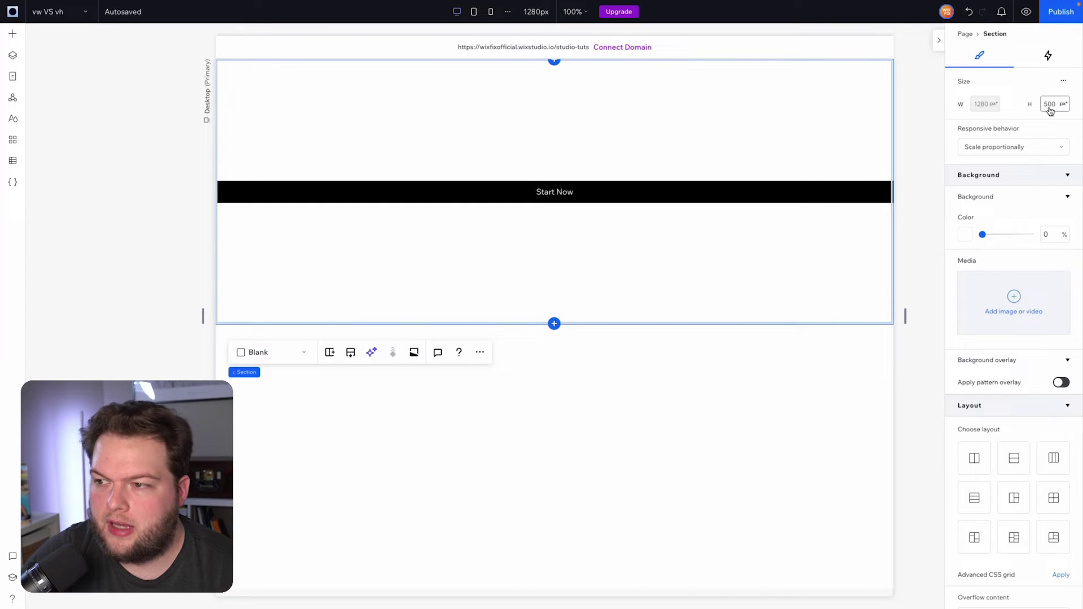
# - Give the Start Now button a minimum height of 100 vh
pyautogui.click(683, 190)
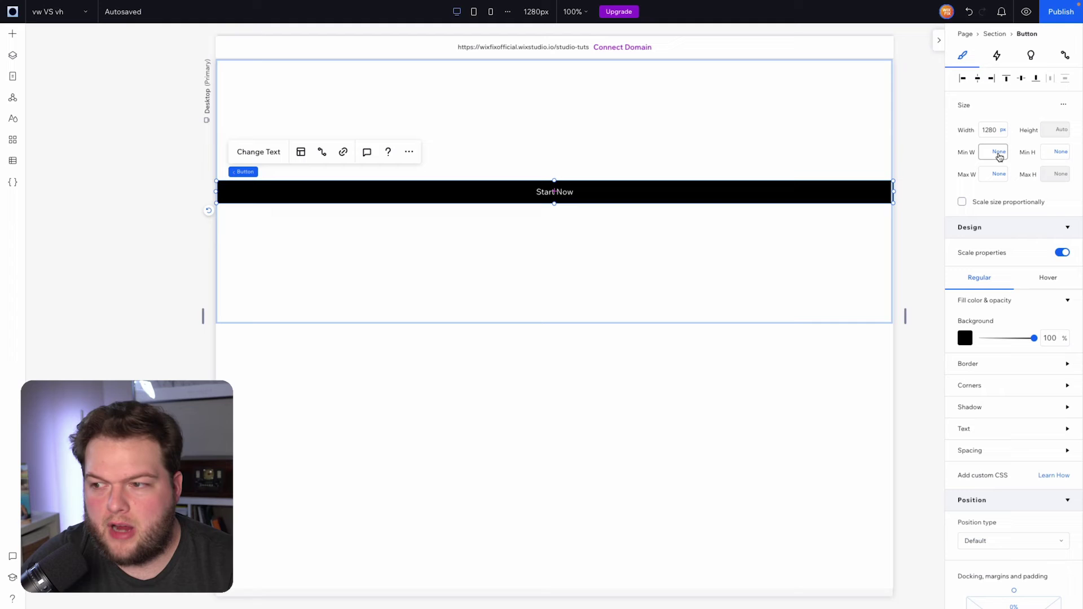
pyautogui.click(1045, 150)
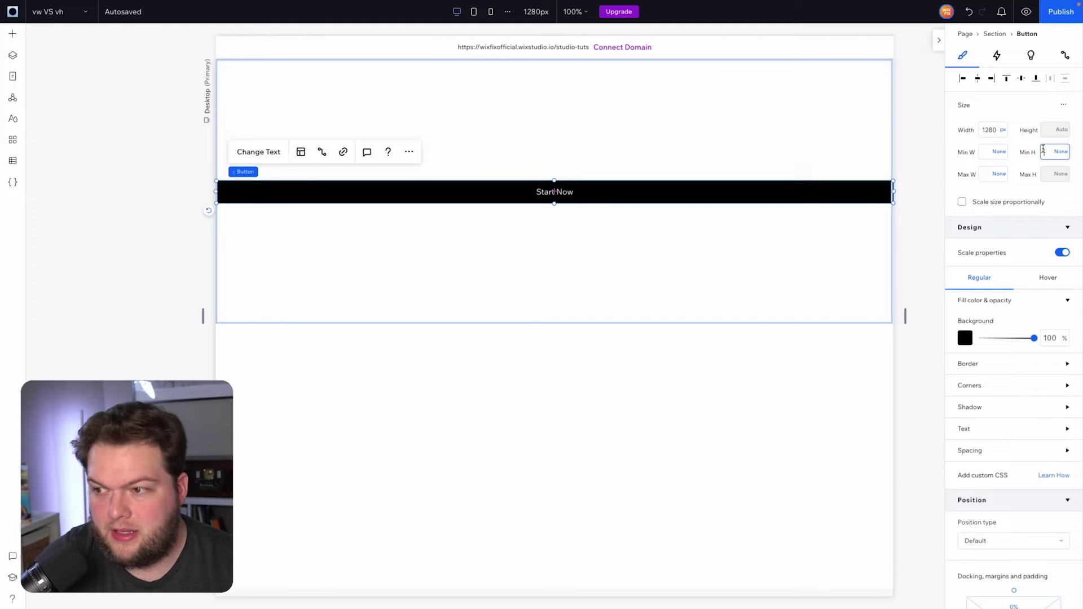
pyautogui.write('100 vh')
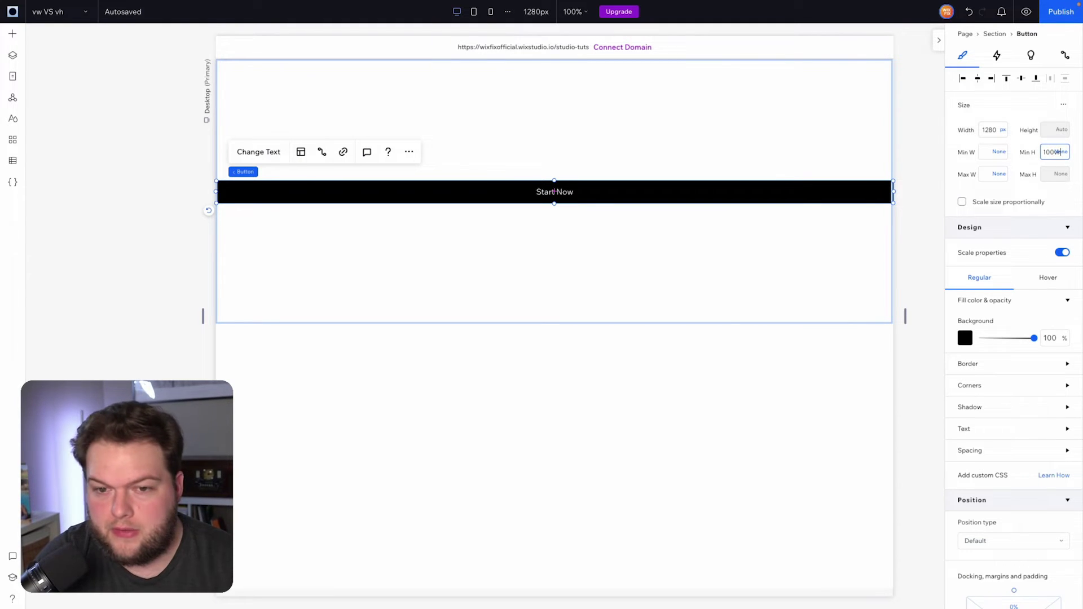
pyautogui.press('Return')
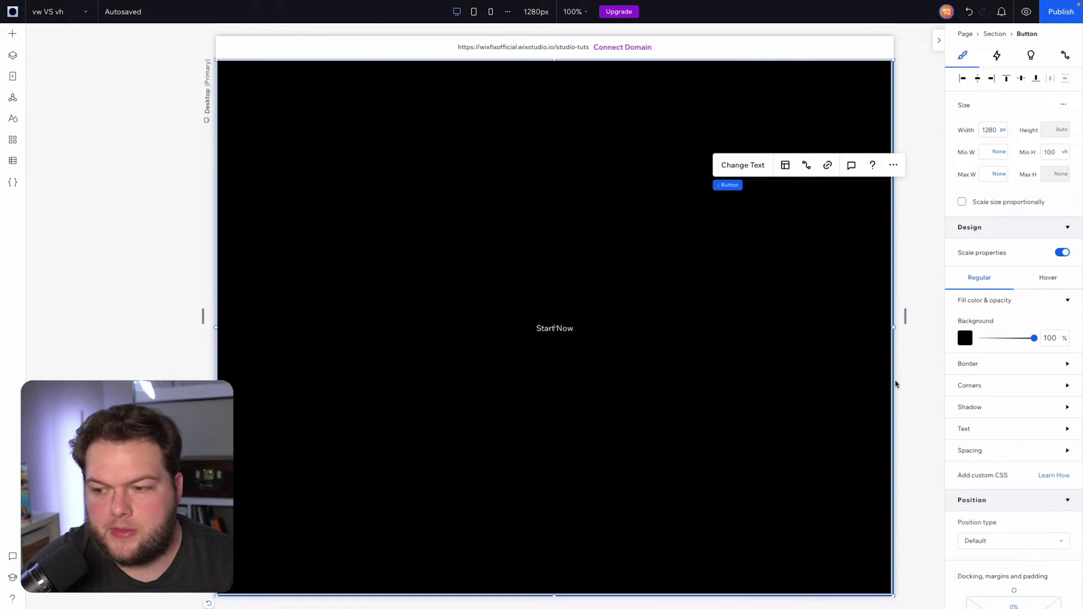
pyautogui.scroll(-3, 840, 334)
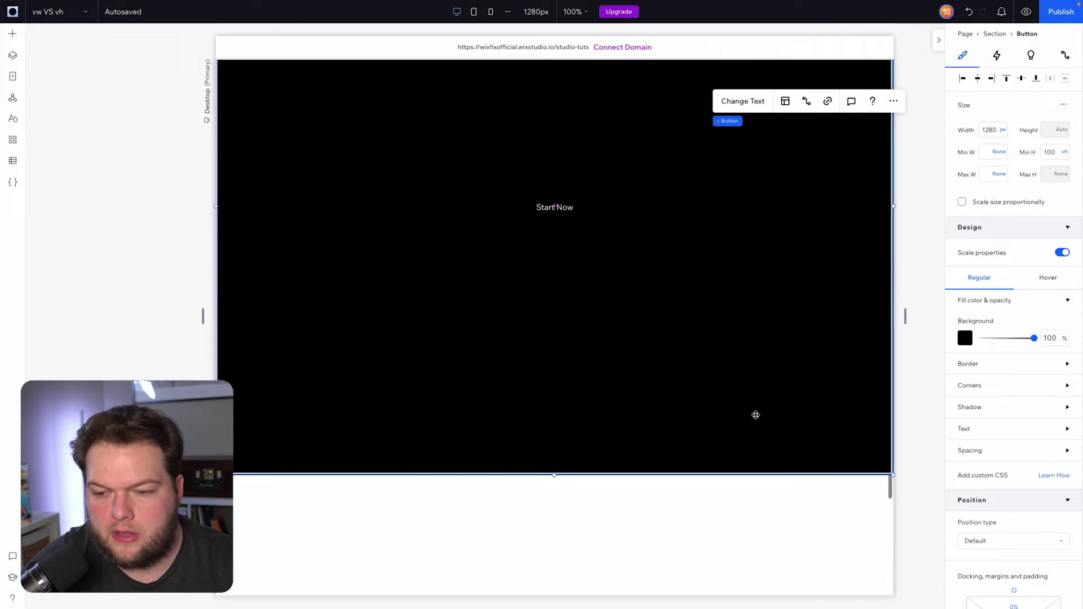
pyautogui.scroll(3, 467, 496)
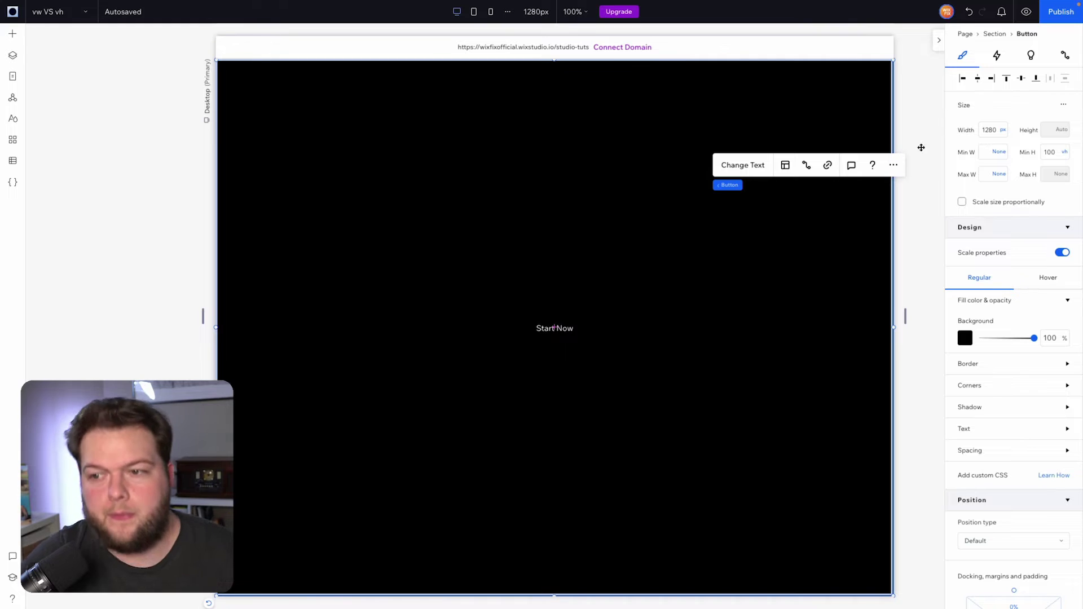
# - Change the button's width unit to Viewport width (vw)
pyautogui.click(1002, 130)
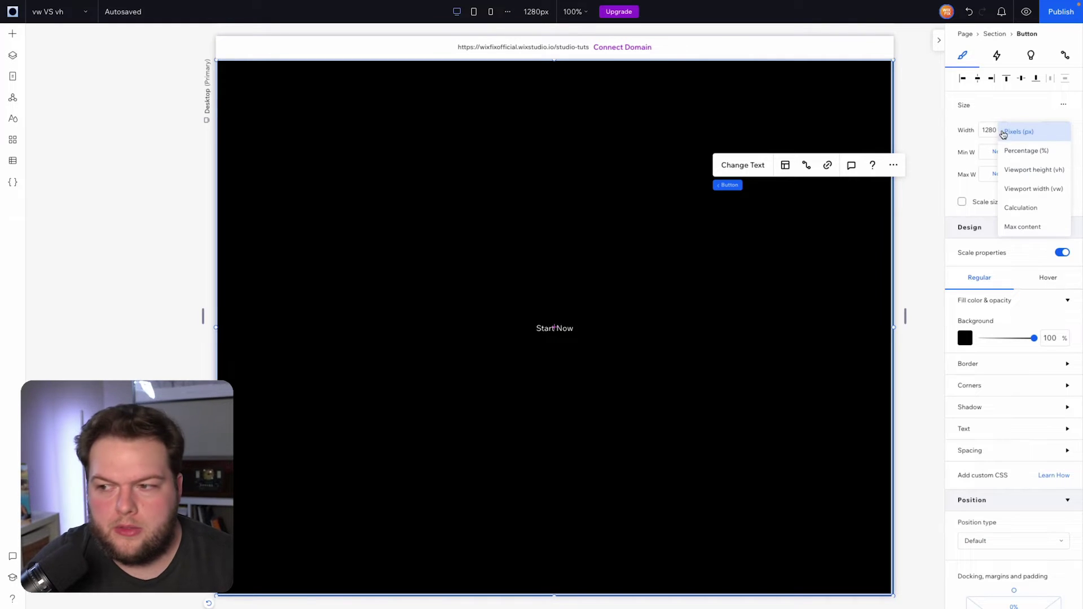
pyautogui.click(1024, 193)
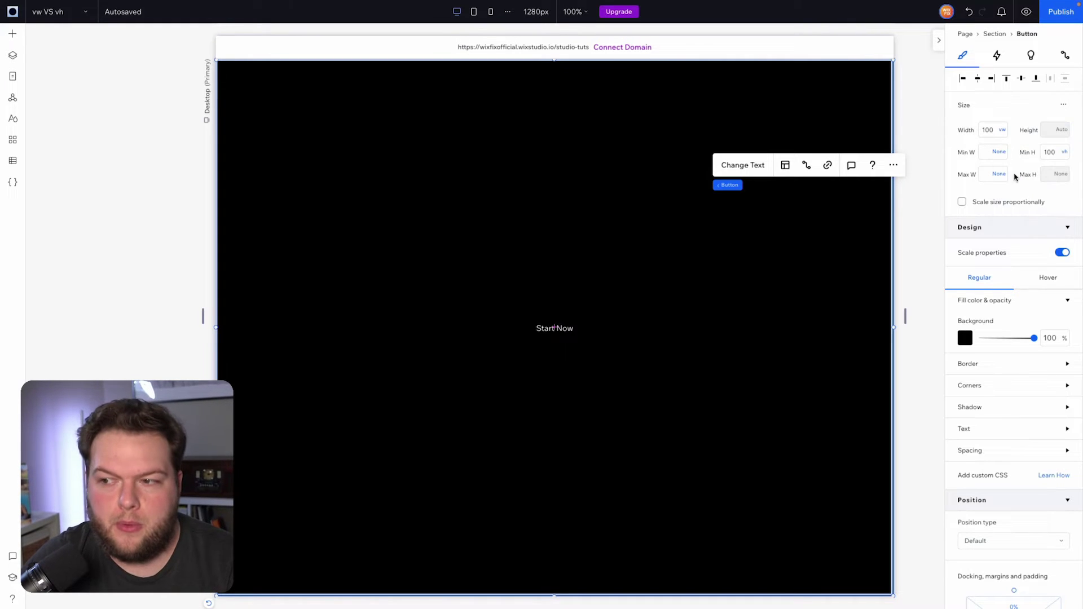
pyautogui.click(994, 131)
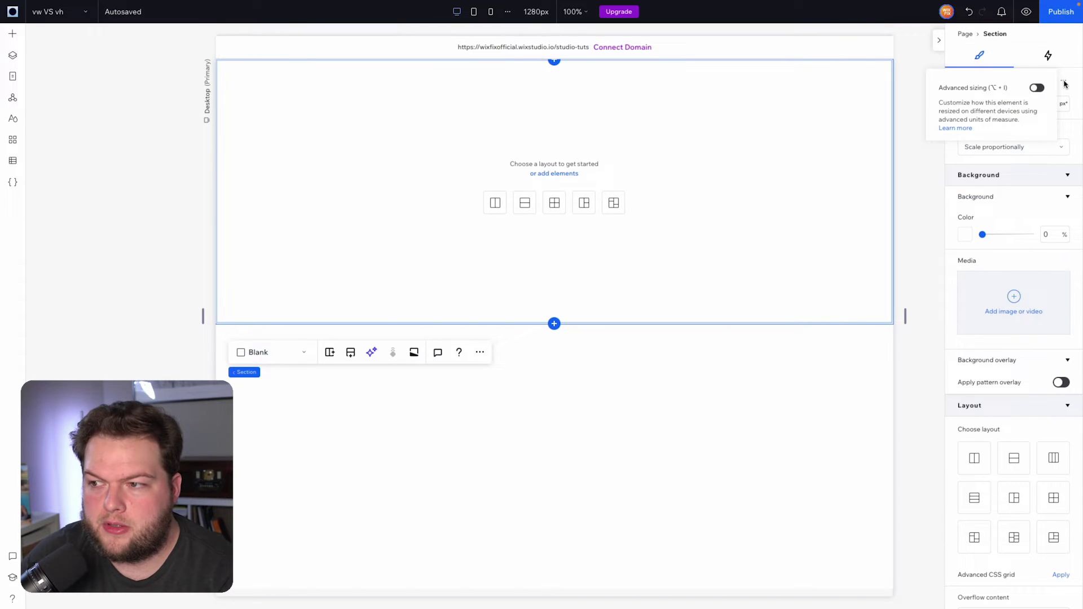
# - Enable advanced sizing on the section and set its height to 50 vh
pyautogui.click(1037, 88)
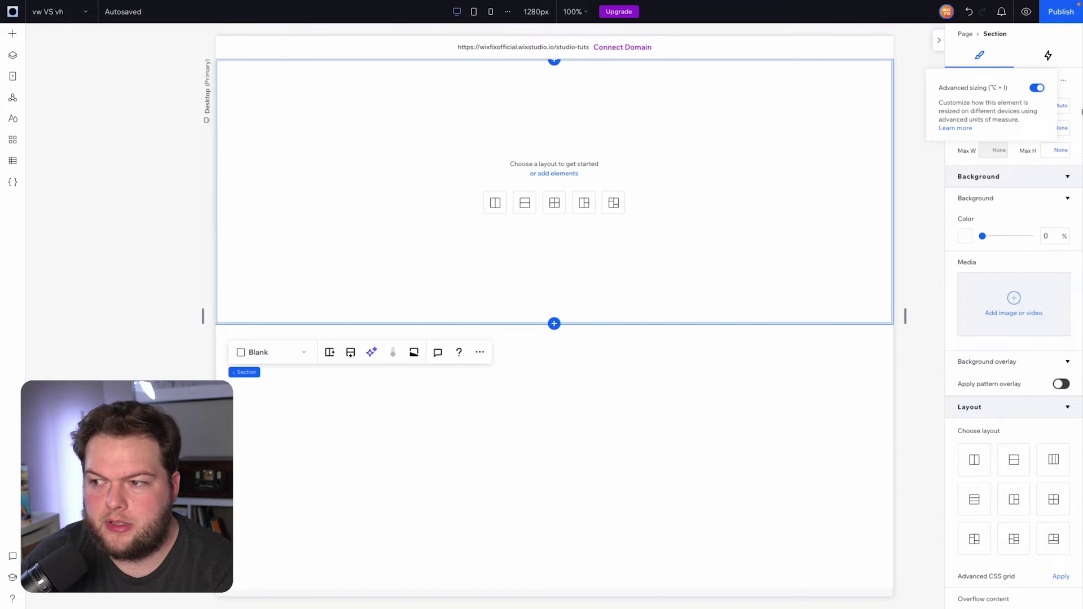
pyautogui.click(1062, 106)
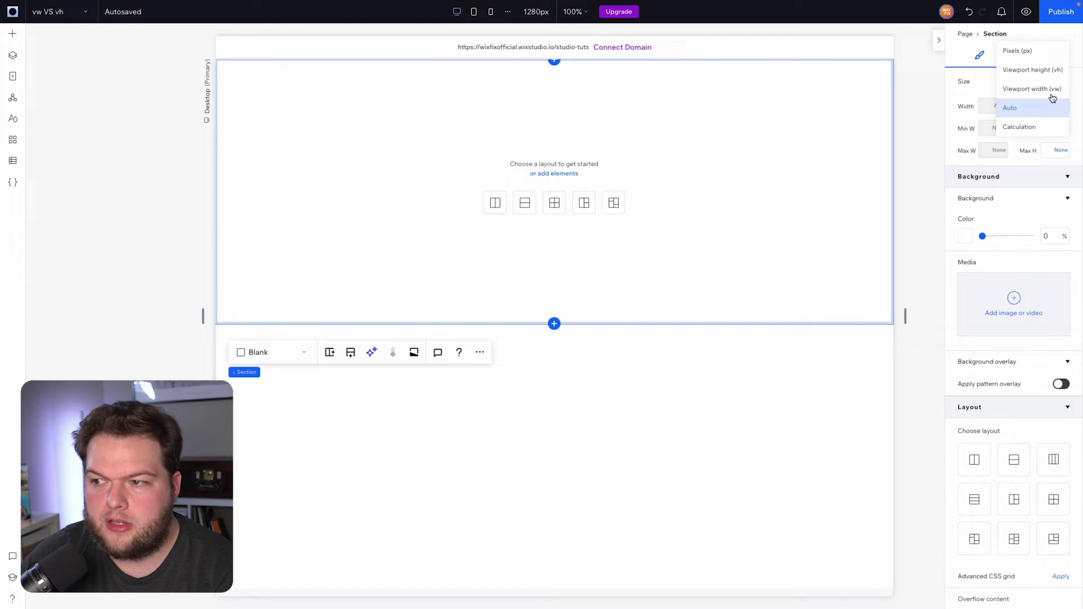
pyautogui.click(1042, 71)
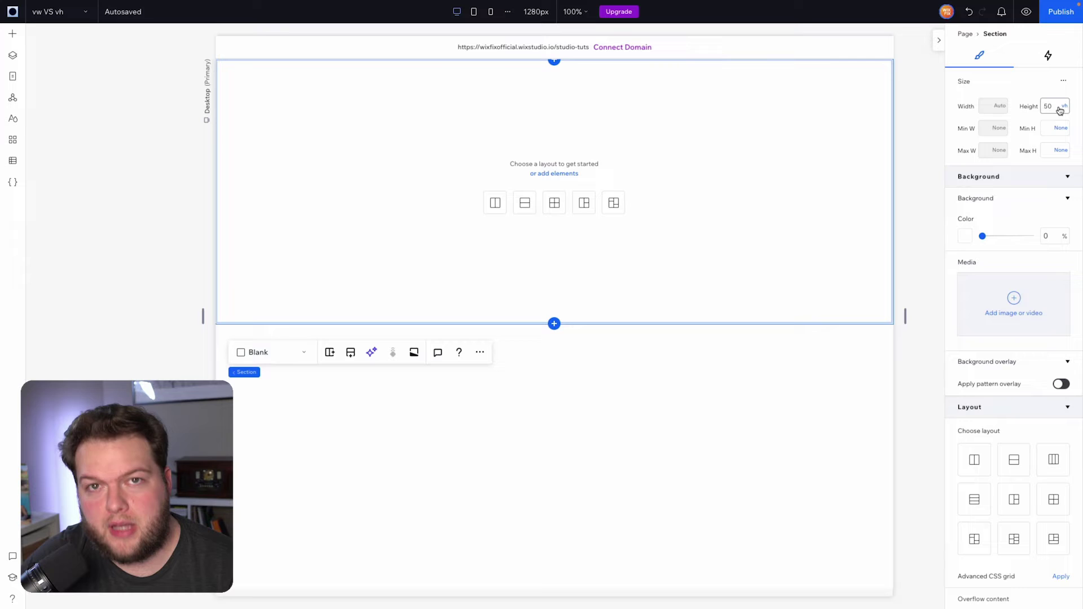
# - Pick the light blue theme swatch as the section's background colour
pyautogui.click(965, 236)
pyautogui.click(968, 344)
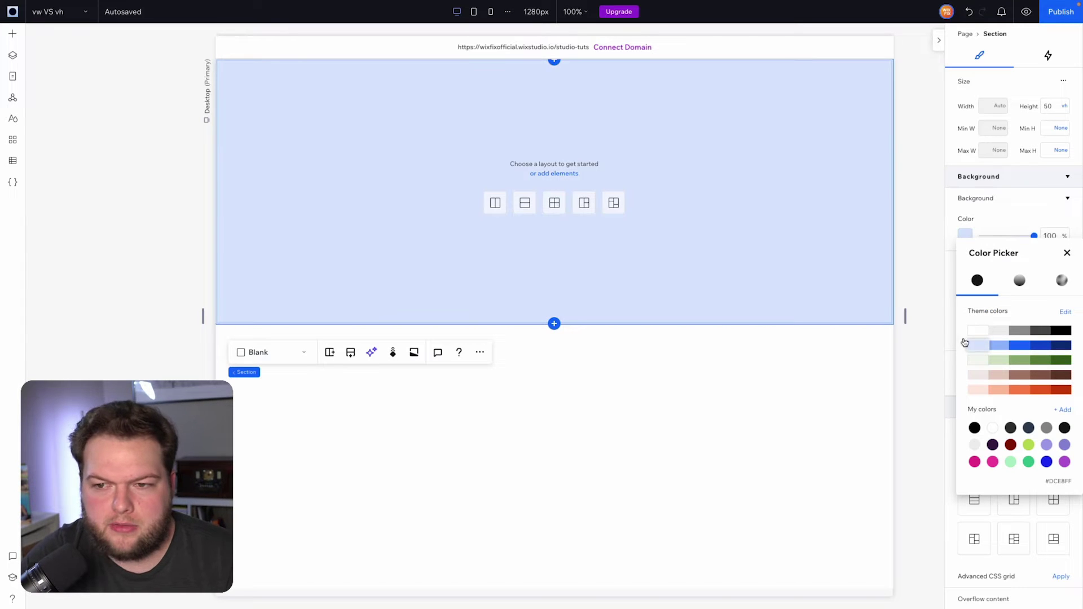
pyautogui.click(911, 272)
pyautogui.click(766, 191)
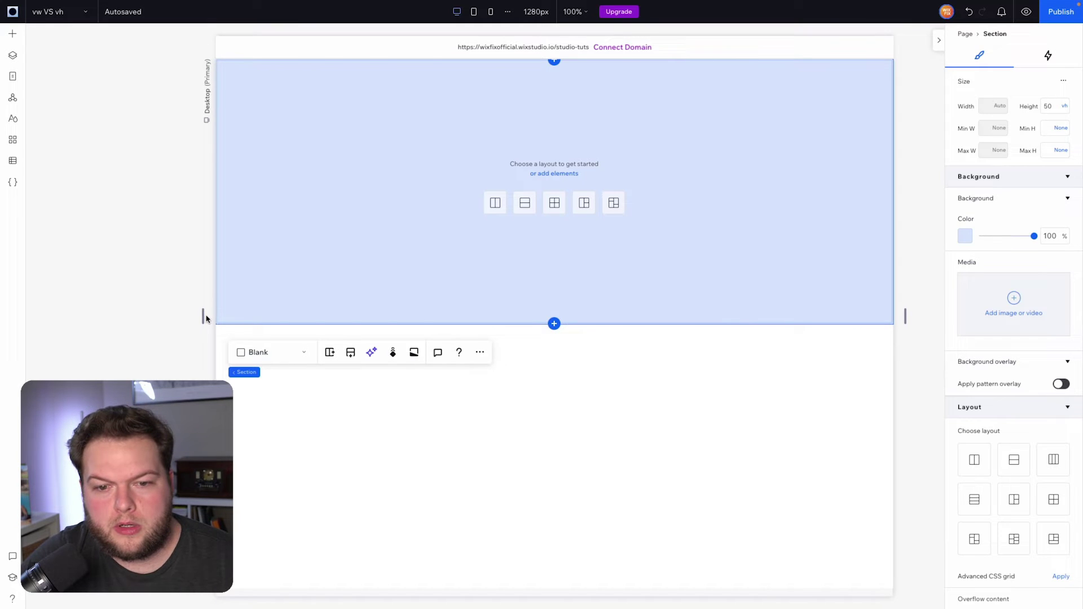
# - Narrow the canvas to about 1001 px wide to test the section height
pyautogui.moveTo(202, 317)
pyautogui.mouseDown()
pyautogui.moveTo(169, 317)
pyautogui.moveTo(237, 316)
pyautogui.moveTo(169, 315)
pyautogui.moveTo(222, 310)
pyautogui.mouseUp()
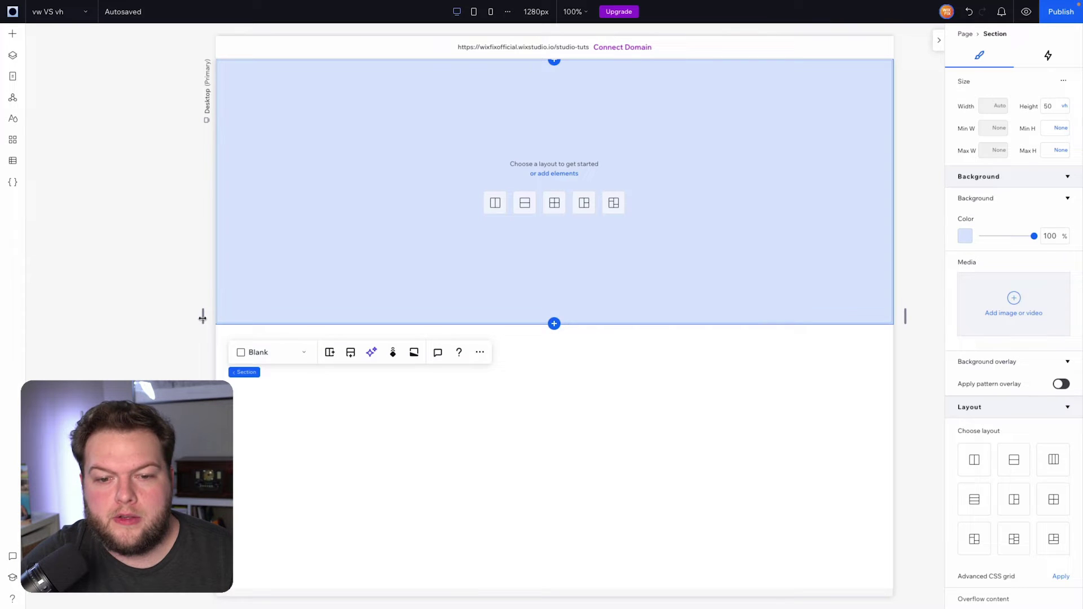
pyautogui.moveTo(202, 317); pyautogui.dragTo(246, 310)
pyautogui.click(238, 309)
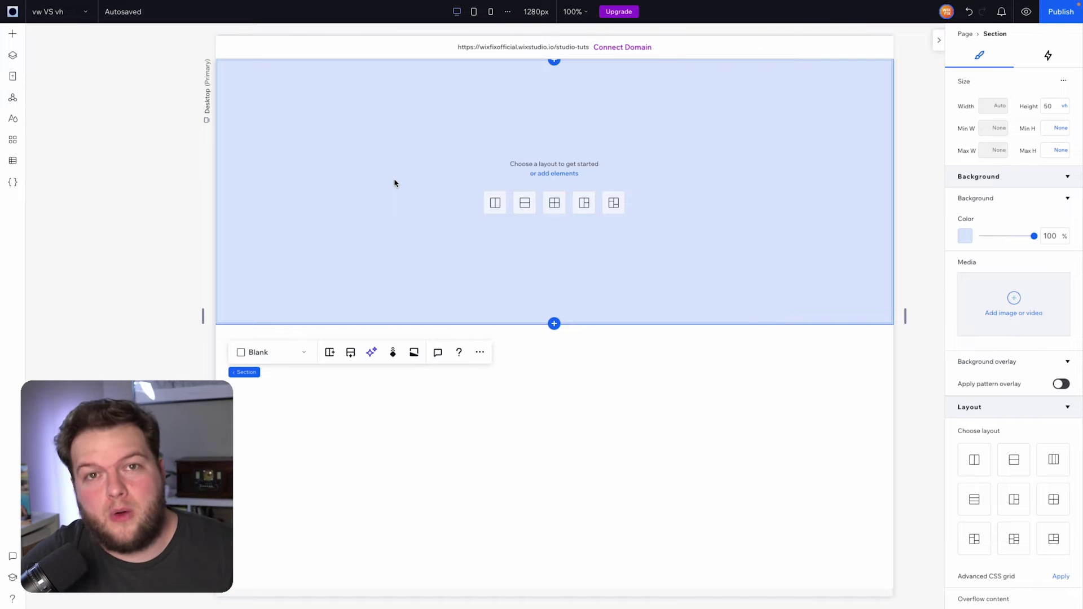
# - Switch the section height unit to Viewport width, reading 39.1 vw, and narrow the canvas to test
pyautogui.click(1064, 107)
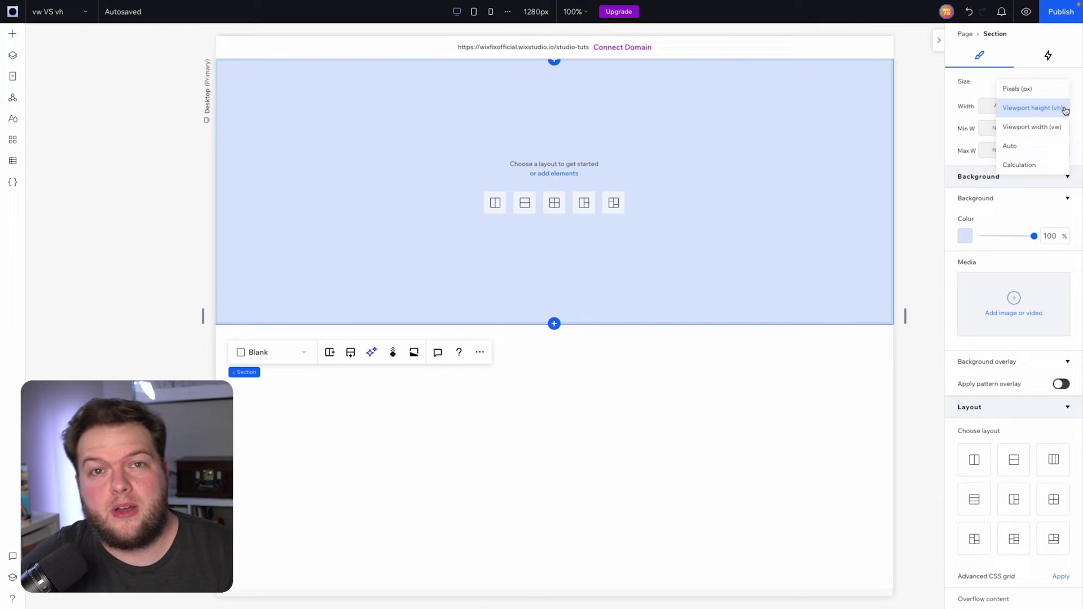
pyautogui.click(1053, 128)
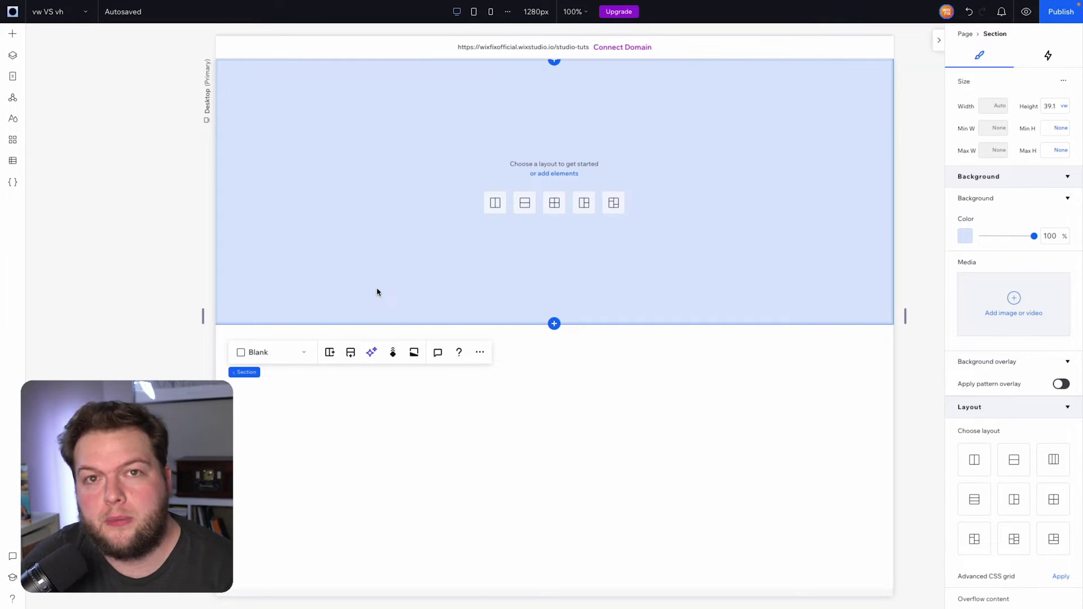
pyautogui.moveTo(203, 318); pyautogui.dragTo(70, 337)
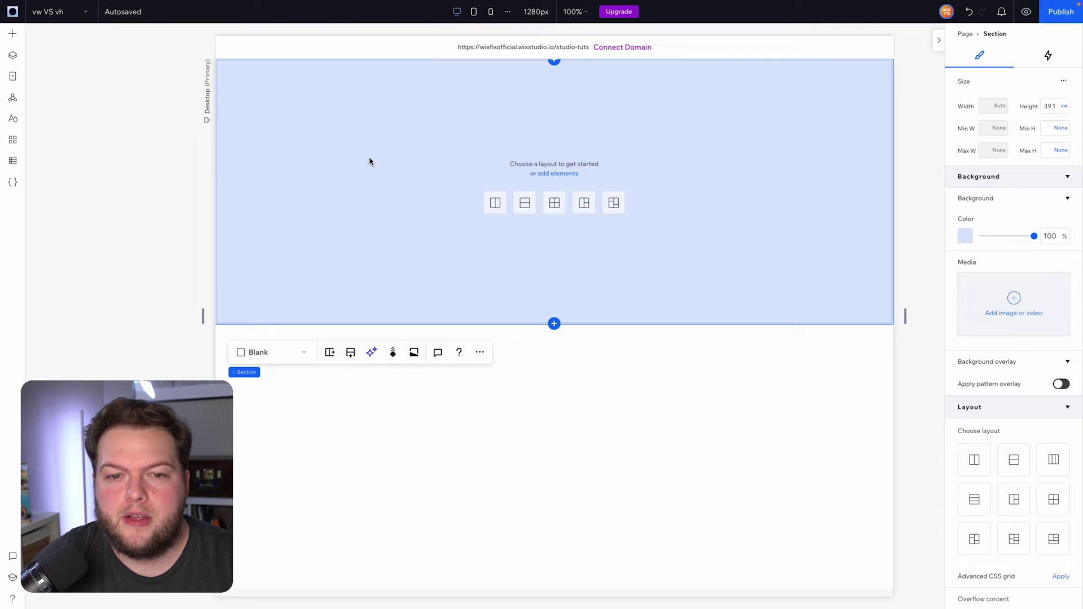
# - Add a jellyfish Video Box and stretch it across the whole section
pyautogui.click(15, 37)
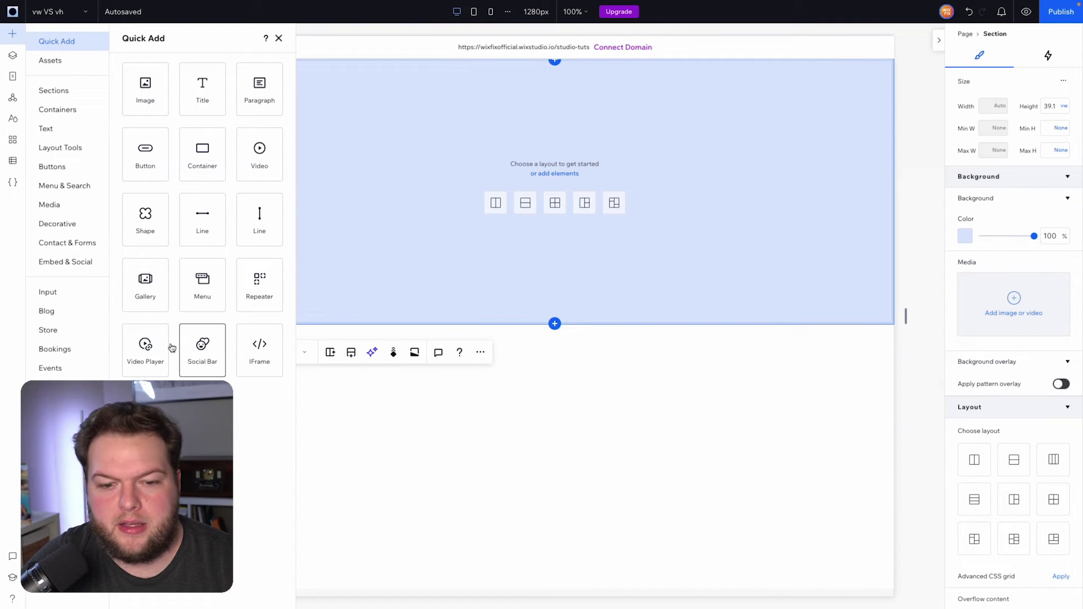
pyautogui.click(60, 186)
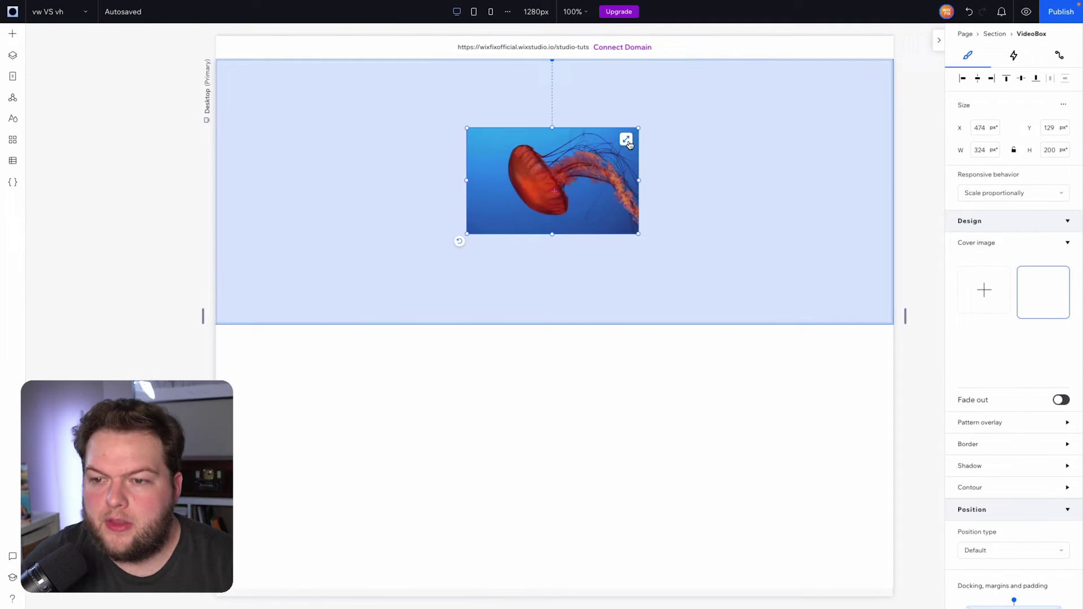
pyautogui.click(626, 138)
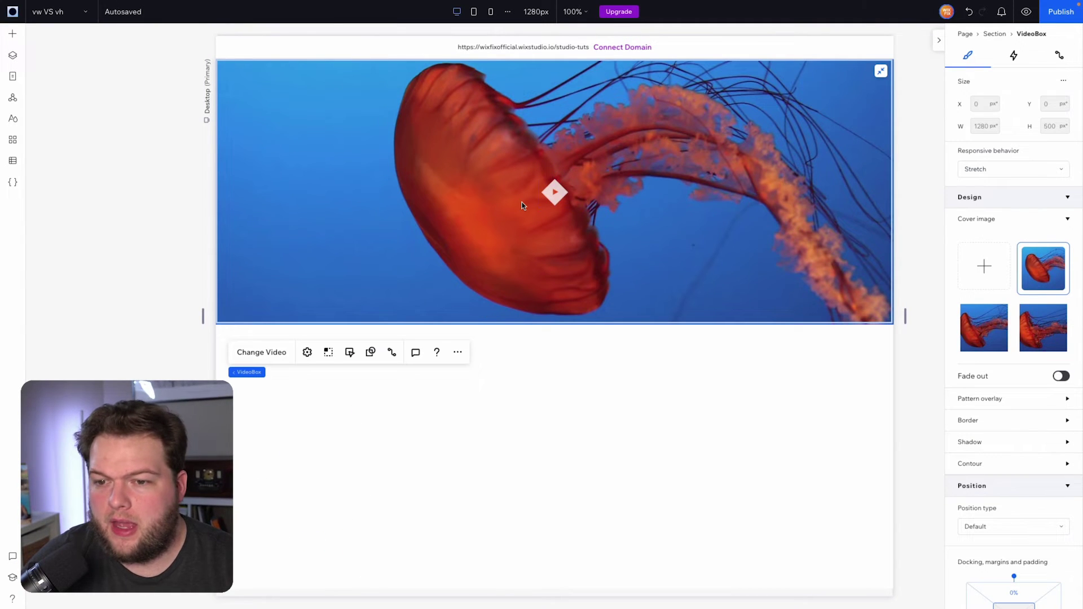
# - Set the video's playback behaviour to start automatically and never pause
pyautogui.click(350, 352)
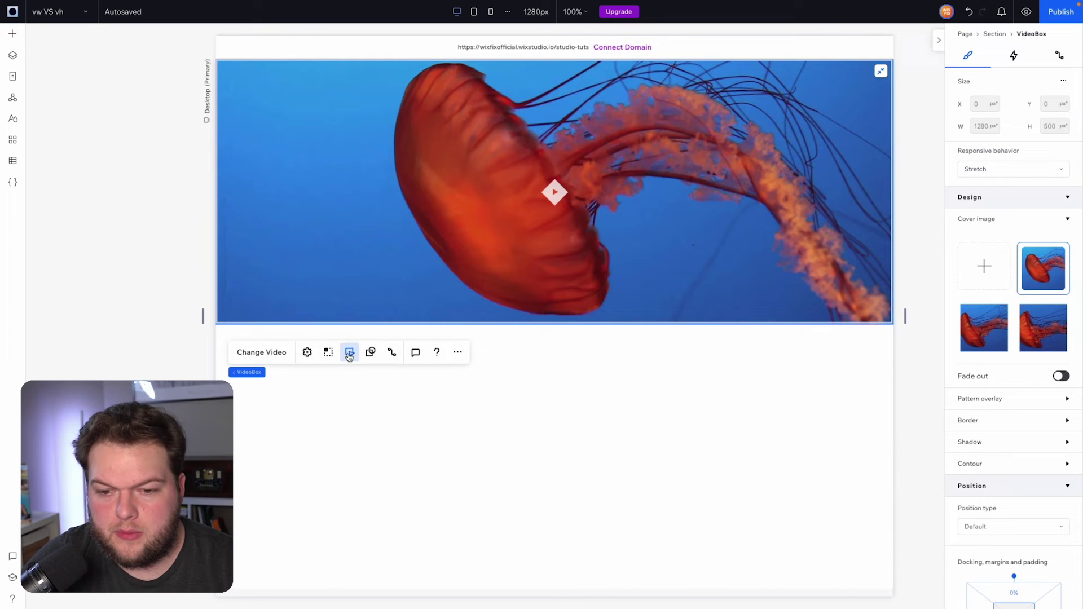
pyautogui.click(290, 163)
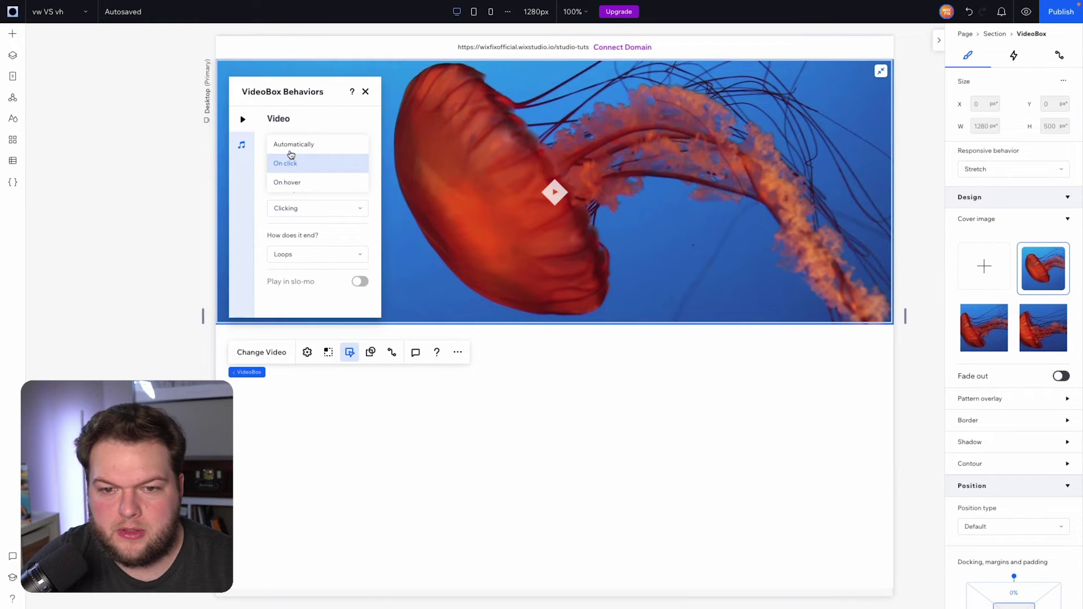
pyautogui.click(289, 152)
pyautogui.click(297, 210)
pyautogui.click(301, 230)
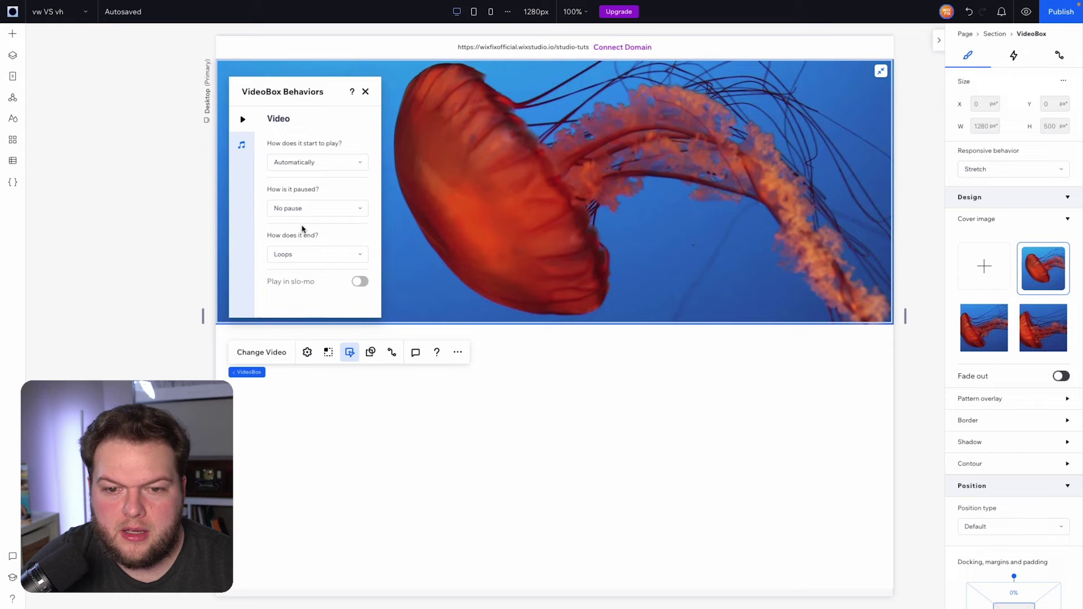
pyautogui.click(366, 91)
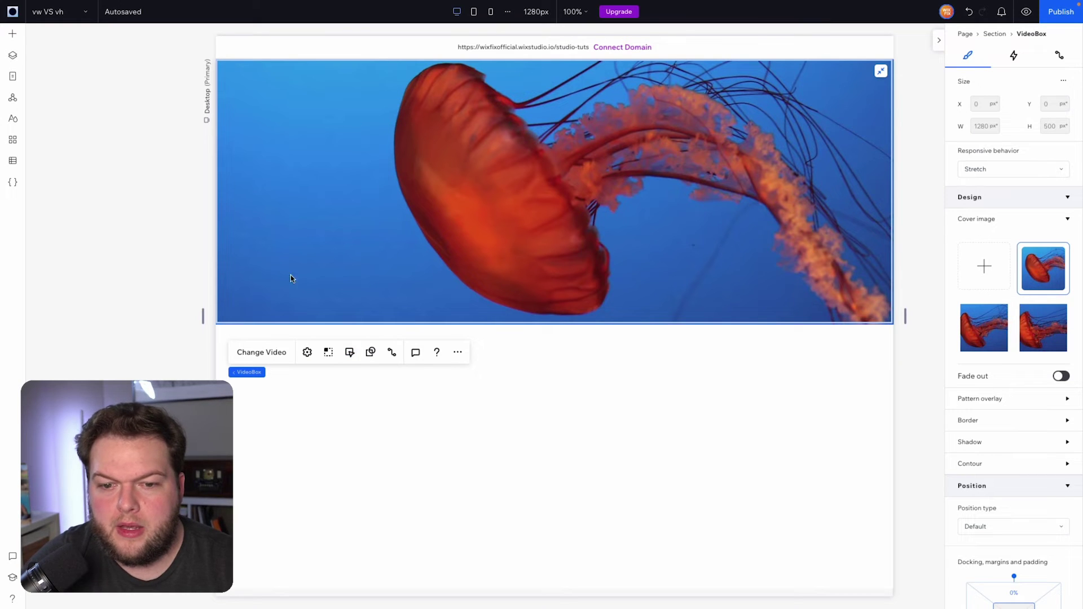
# - Set the section height to 100 vw and preview the site
pyautogui.click(242, 374)
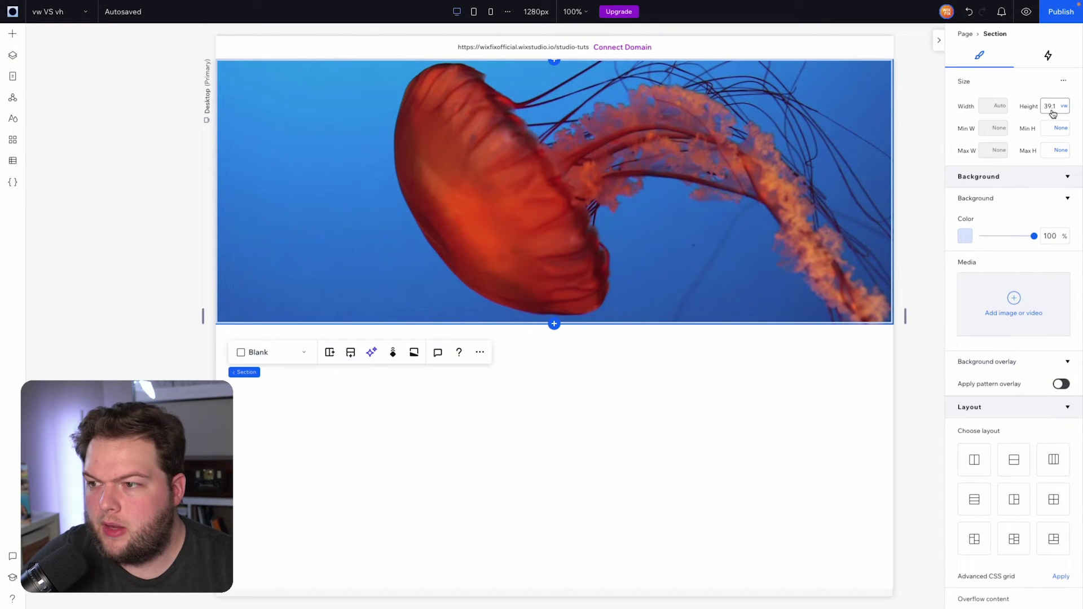
pyautogui.press('Return')
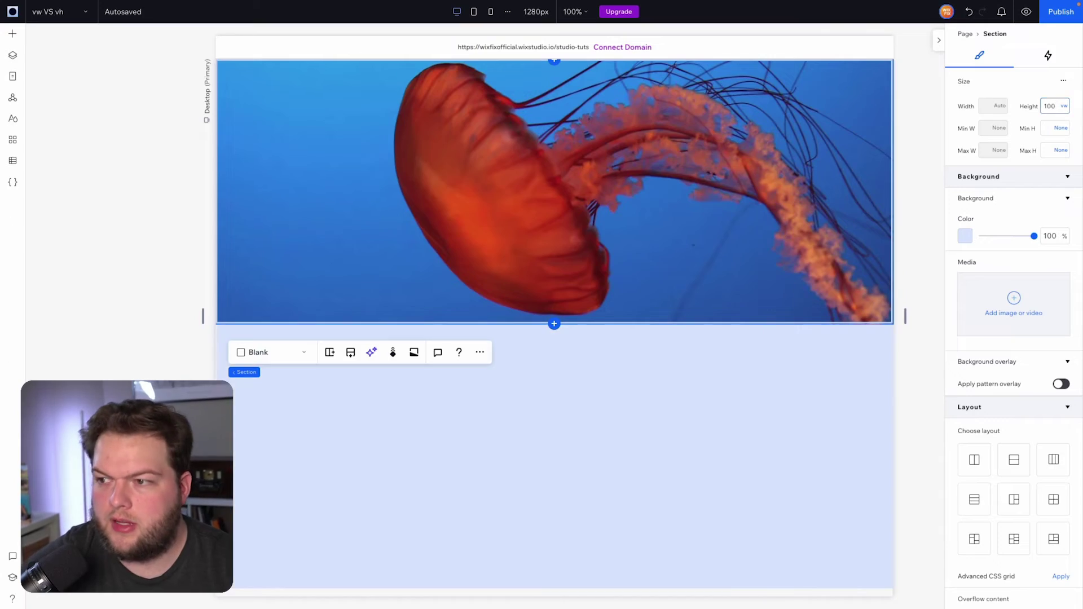
pyautogui.hotkey('ctrl', 'shift', 'p')
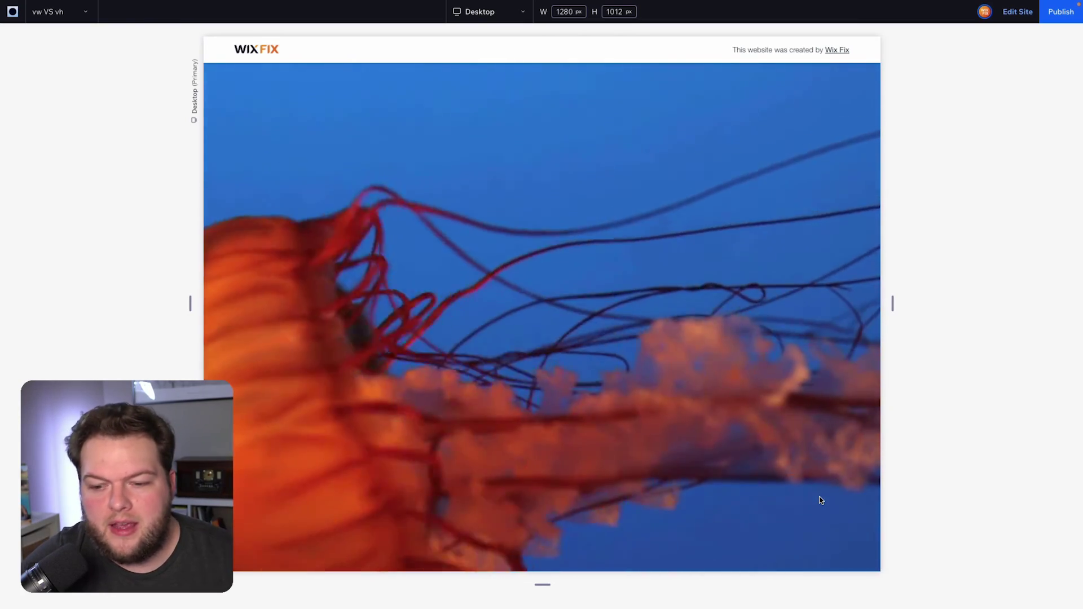
# - Scroll through the preview page, then return to the editor via Edit Site
pyautogui.scroll(-2, 821, 500)
pyautogui.scroll(-3, 820, 501)
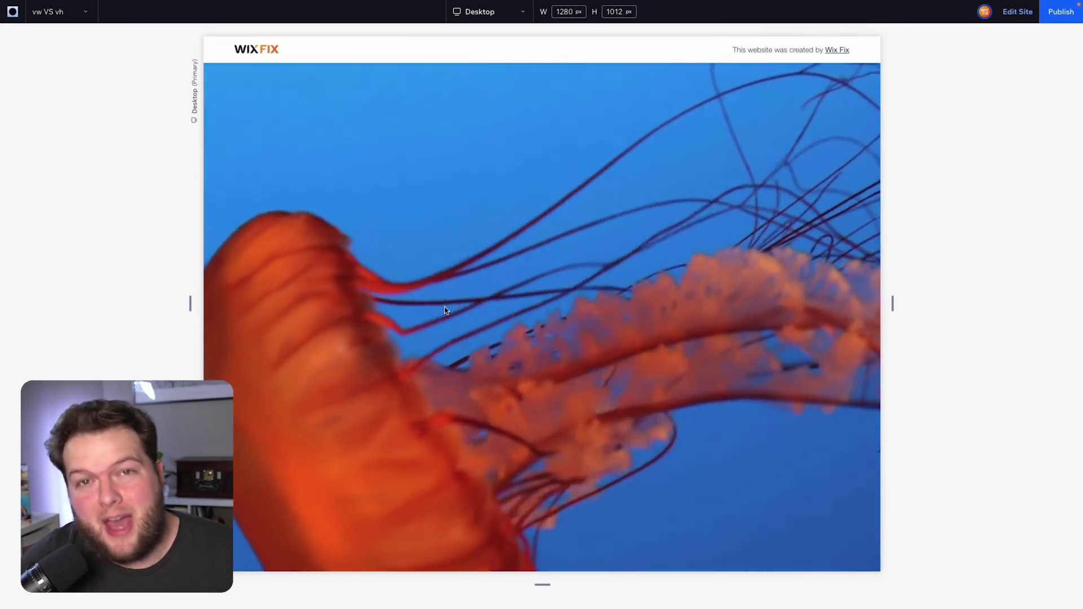
pyautogui.click(1015, 9)
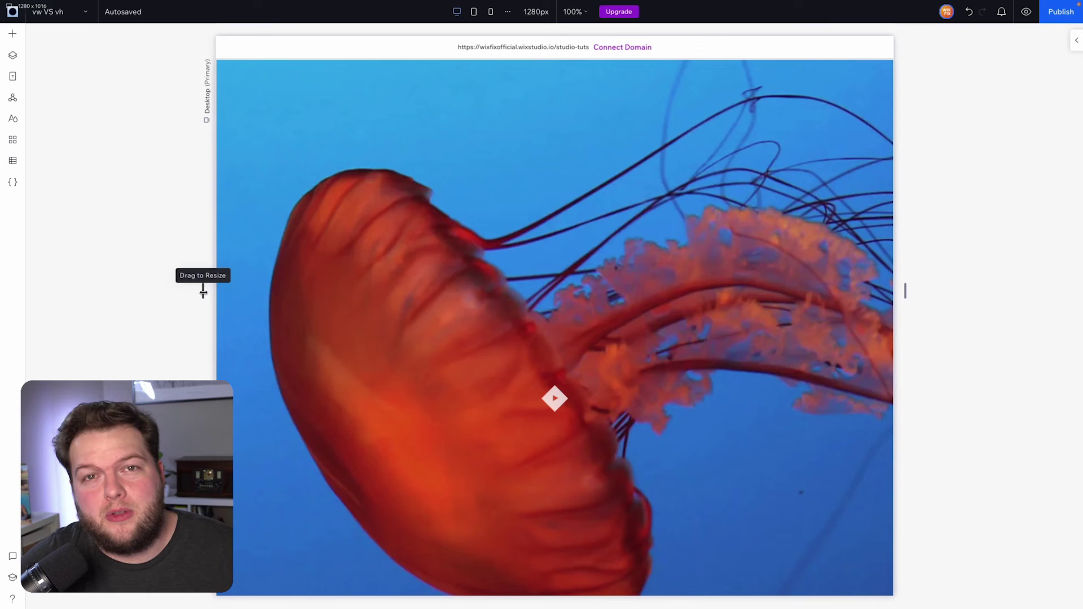
pyautogui.moveTo(203, 292); pyautogui.dragTo(266, 281)
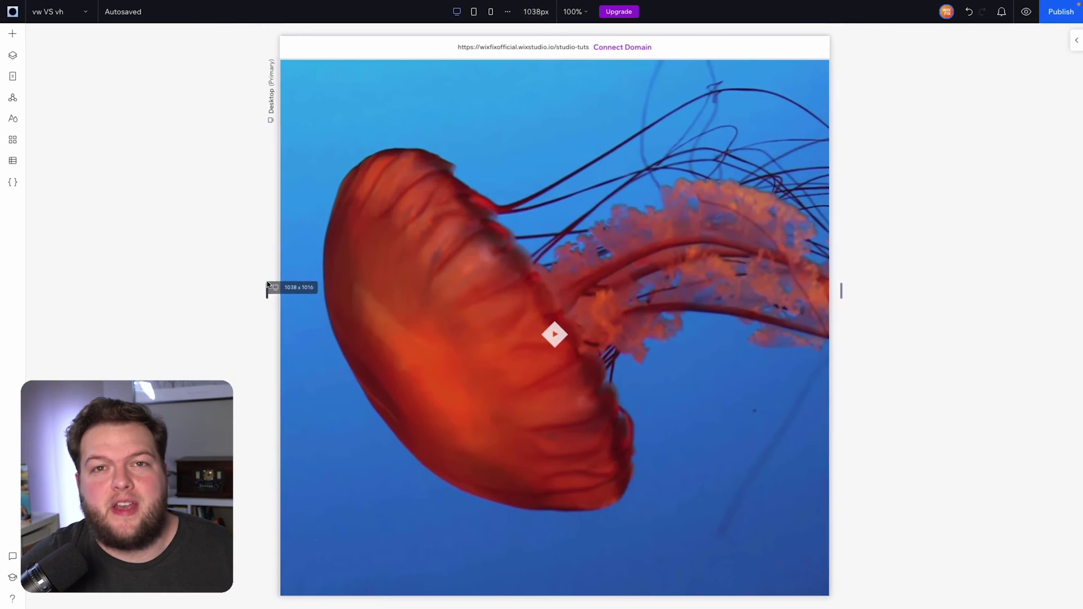
pyautogui.click(267, 281)
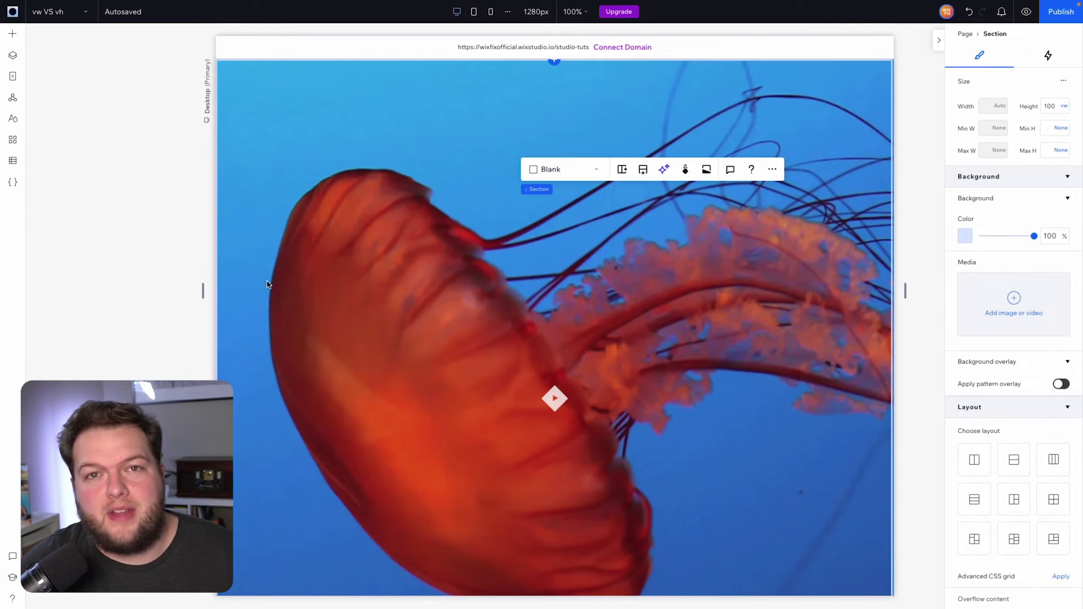